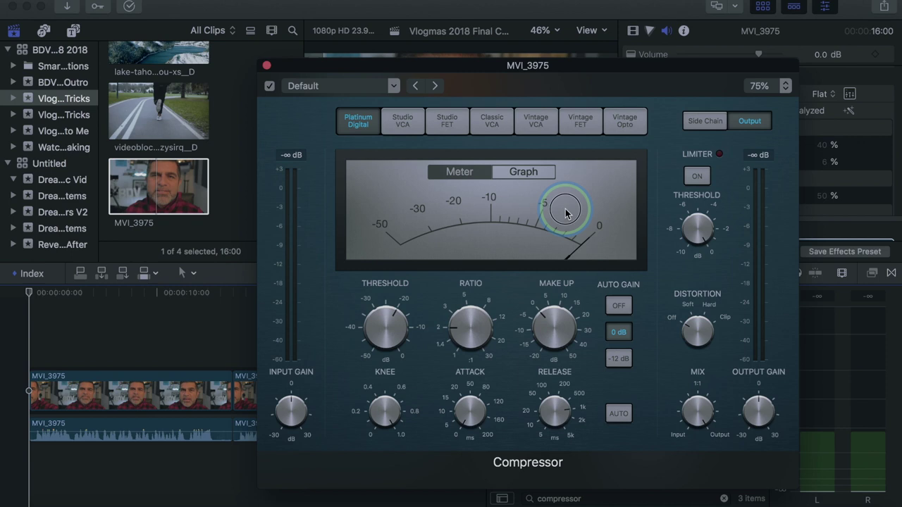
- Switch off Auto Gain on MVI_3975's Default compressor settings and play the clip to hear the result
key("space")
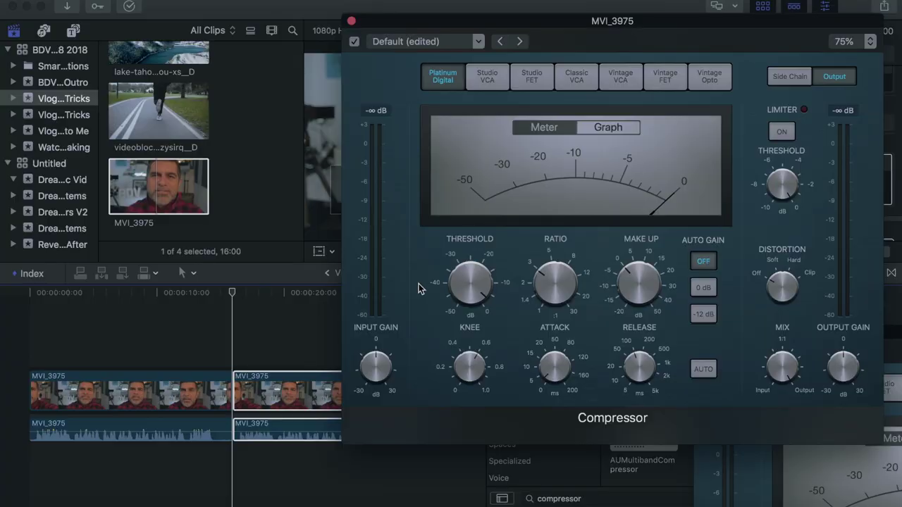
mouse_move(472, 288)
left_click(633, 180)
key("space")
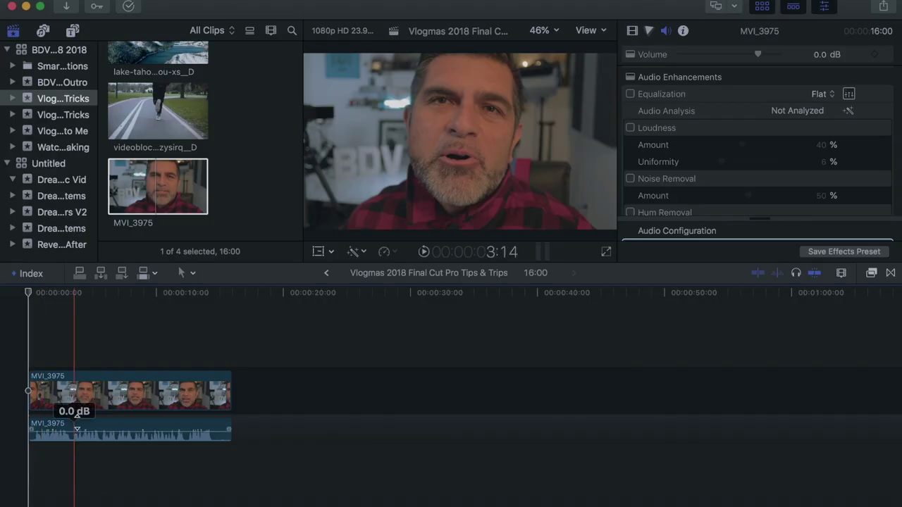
- Select clip MVI_3975, show its color corrections and enable Color Board 1
left_click(80, 402)
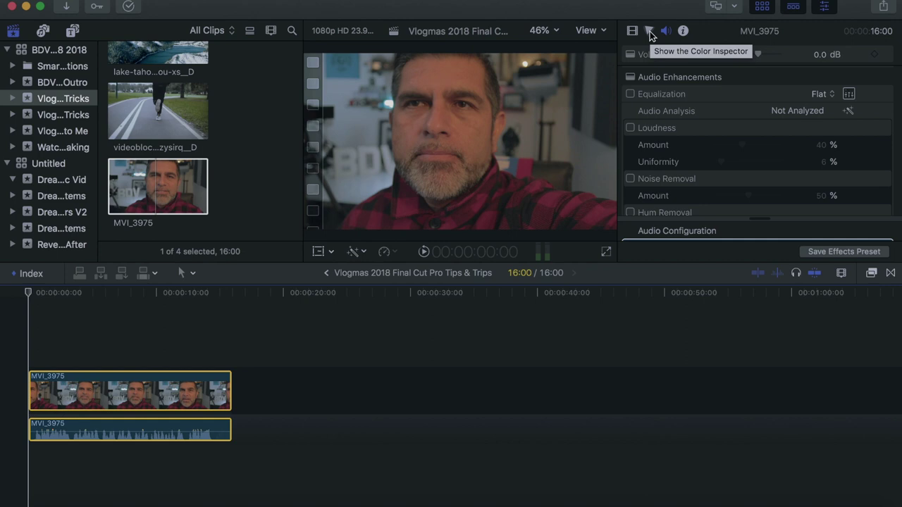
left_click(650, 31)
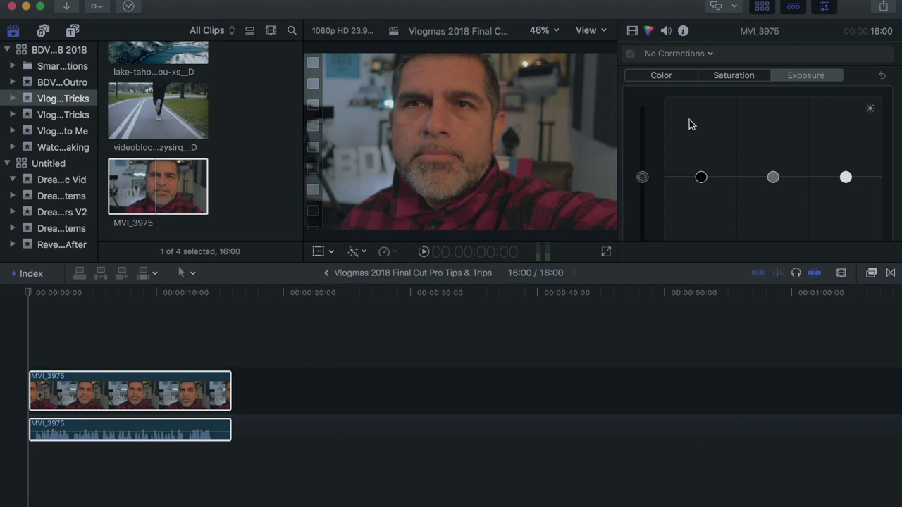
key("super+6")
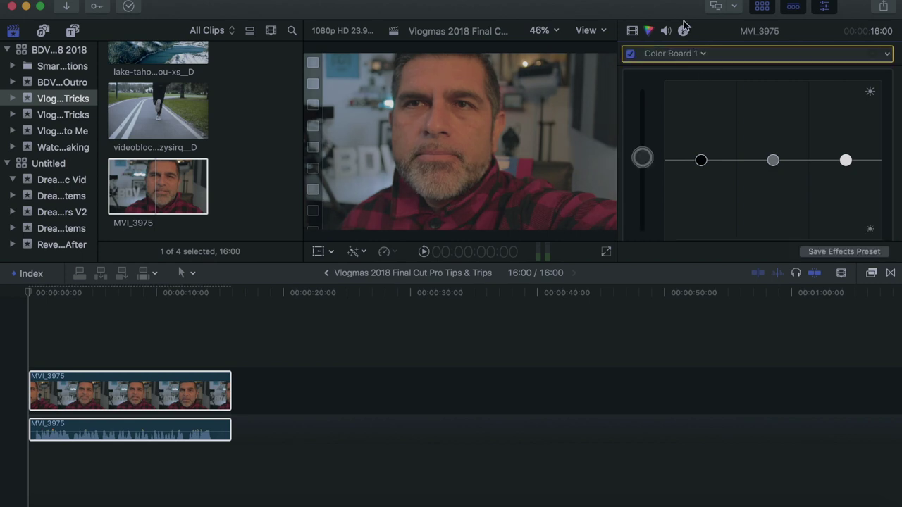
left_click(703, 55)
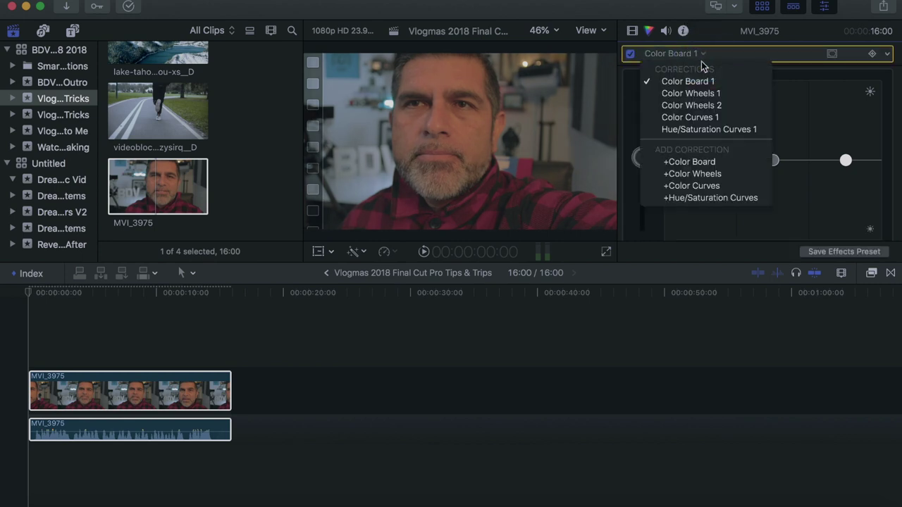
key("Escape")
- Step through the Color Wheels 1, Color Curves 1 and Hue/Saturation Curves 1 corrections
key("super+6")
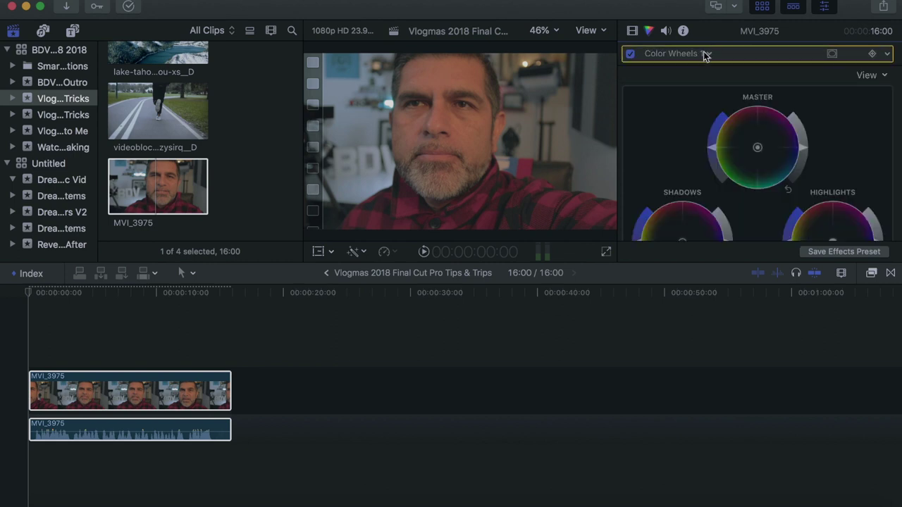
left_click(704, 53)
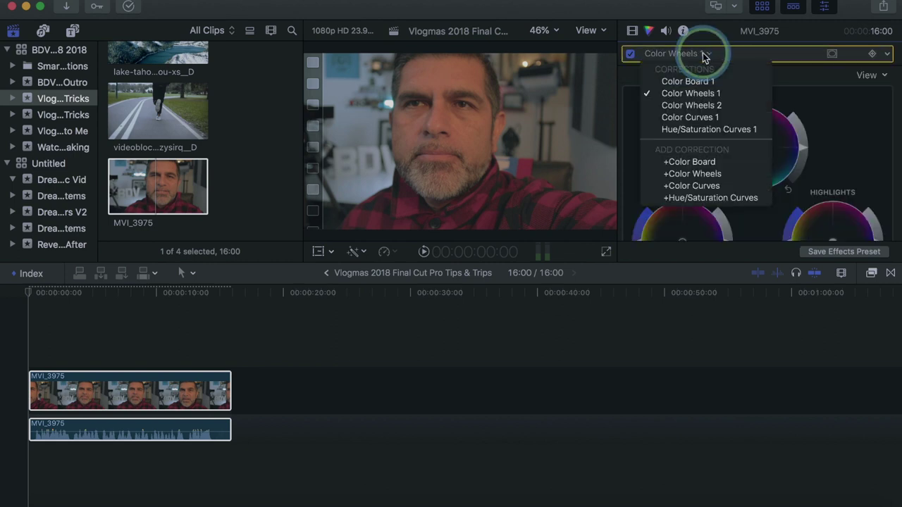
left_click(709, 118)
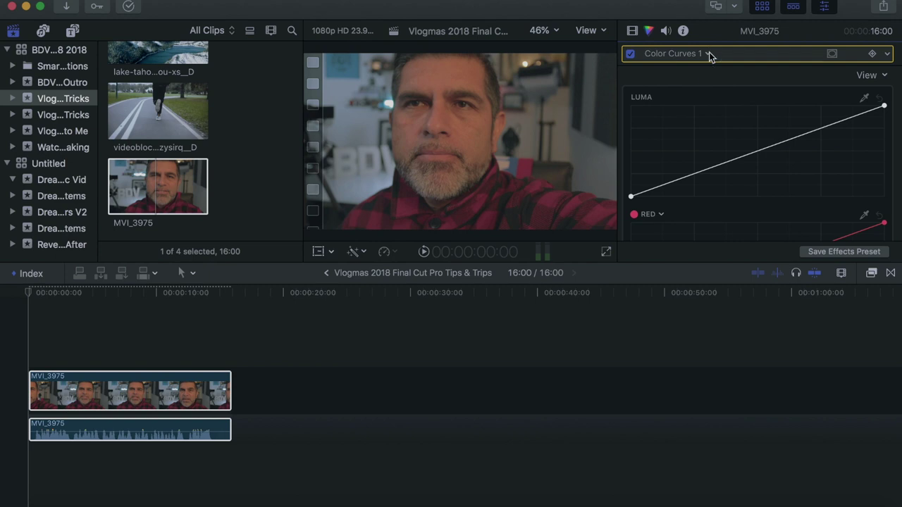
left_click(708, 53)
left_click(713, 129)
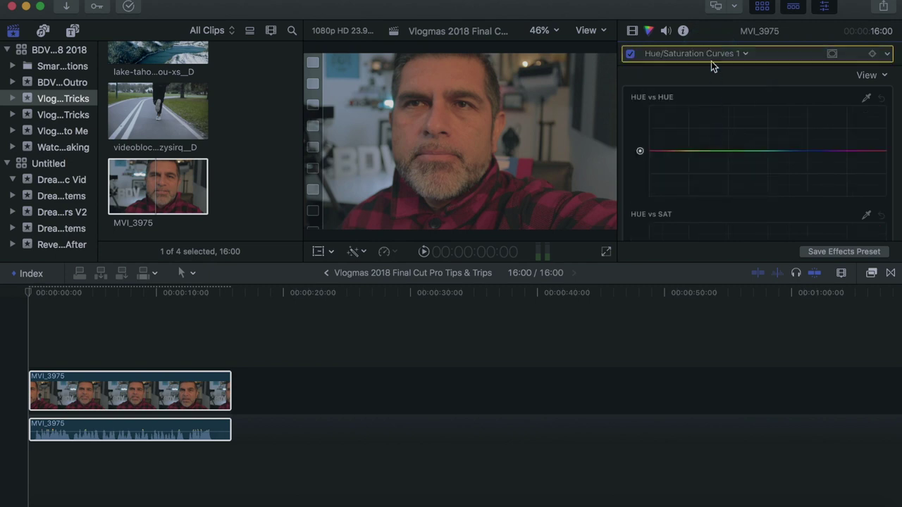
left_click(649, 31)
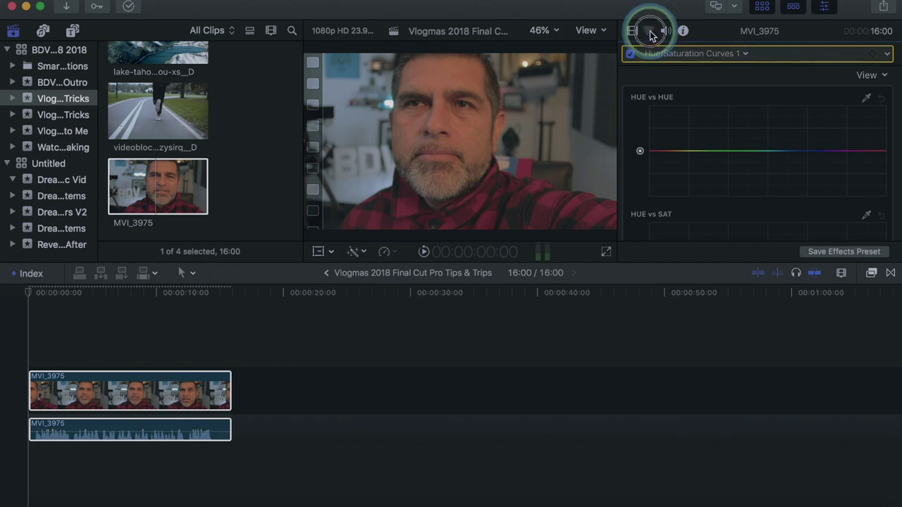
left_click(735, 54)
left_click(717, 83)
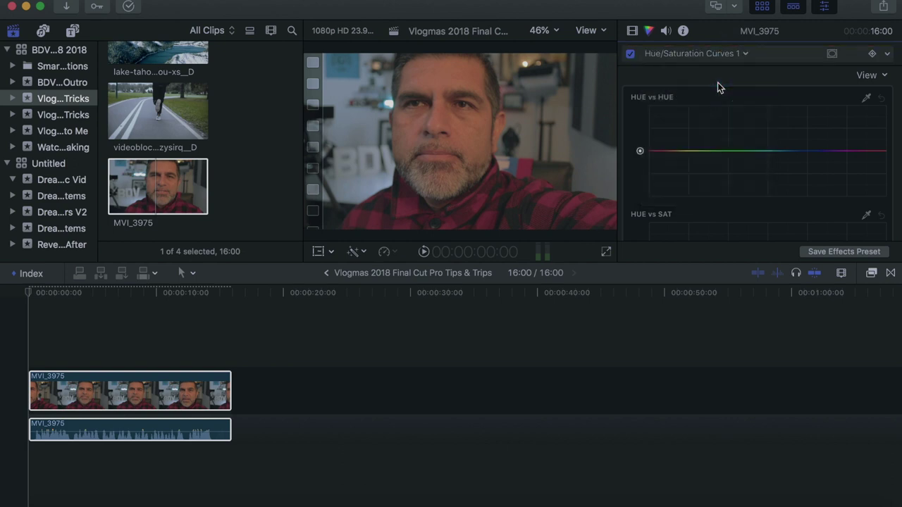
scroll(666, 186, "down", 5)
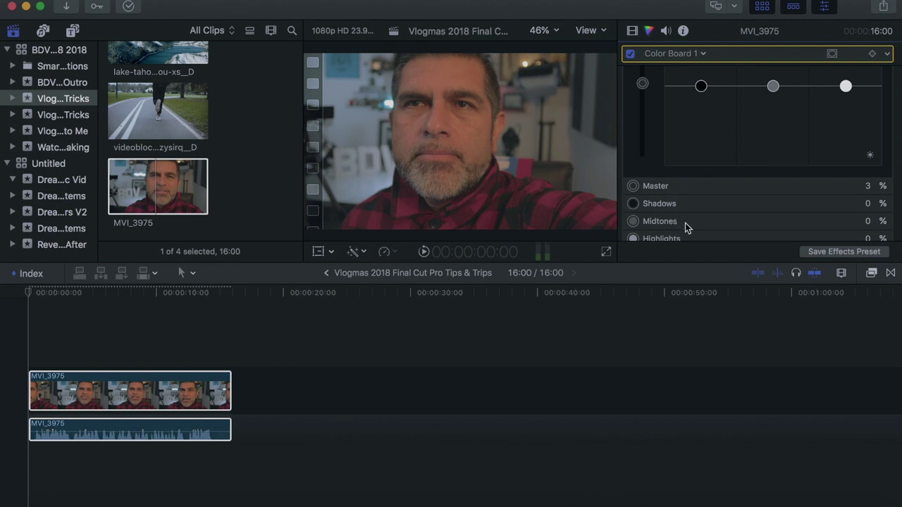
- Lower the Color Board exposure Master to -15%, leaving Shadows, Midtones and Highlights at 0%
scroll(684, 223, "down", 1)
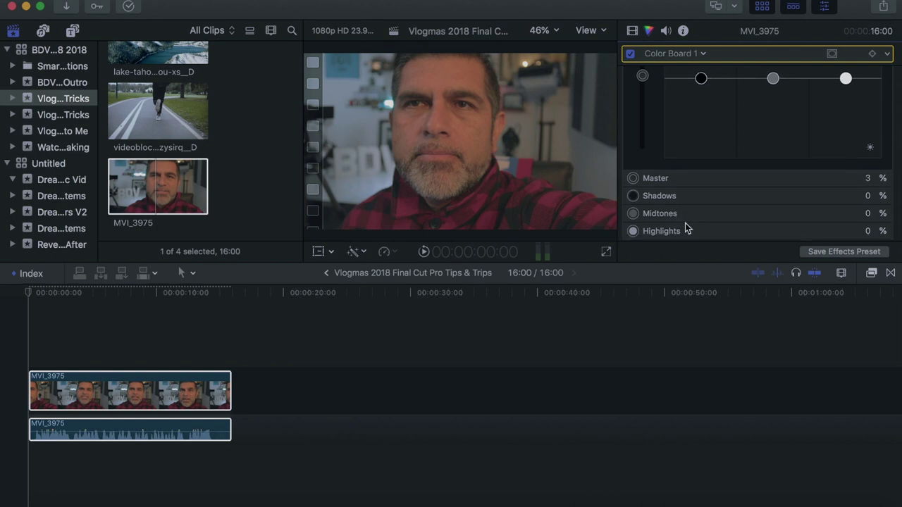
scroll(685, 223, "up", 5)
left_click(807, 76)
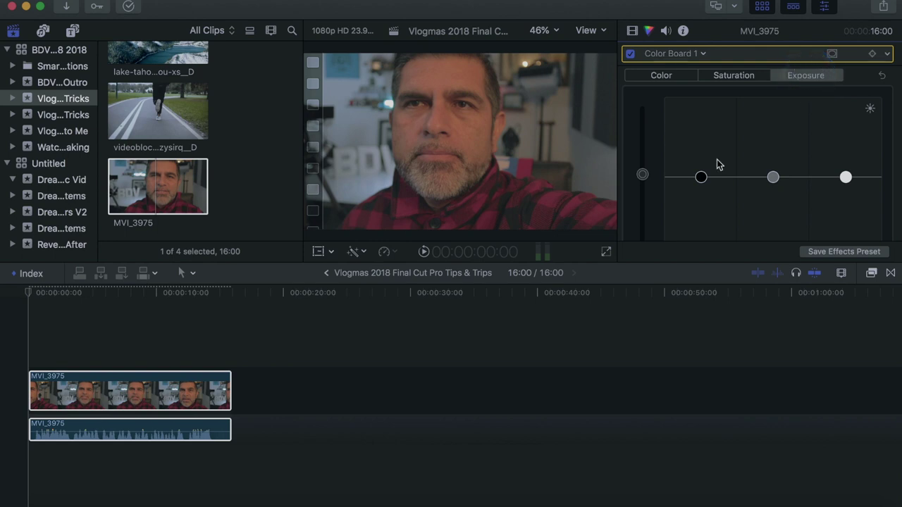
left_click(643, 176)
left_click_drag(643, 176, 644, 155)
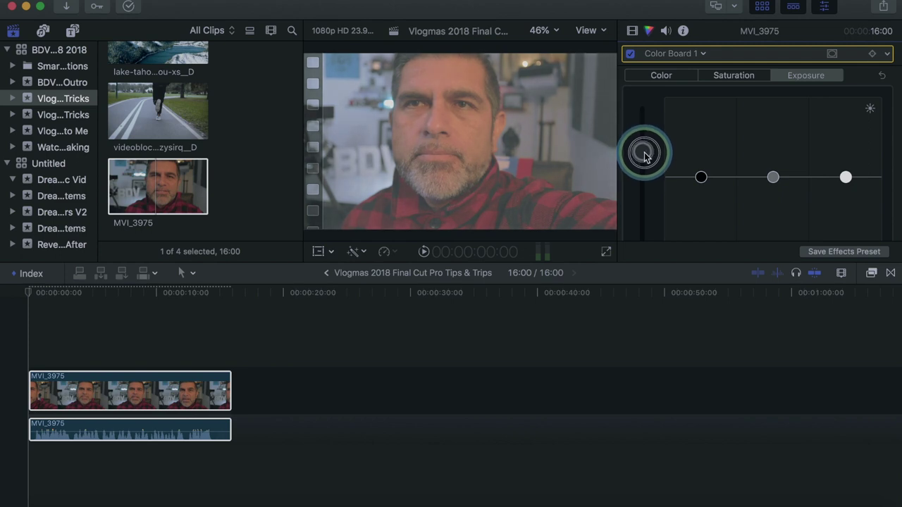
left_click_drag(644, 156, 649, 189)
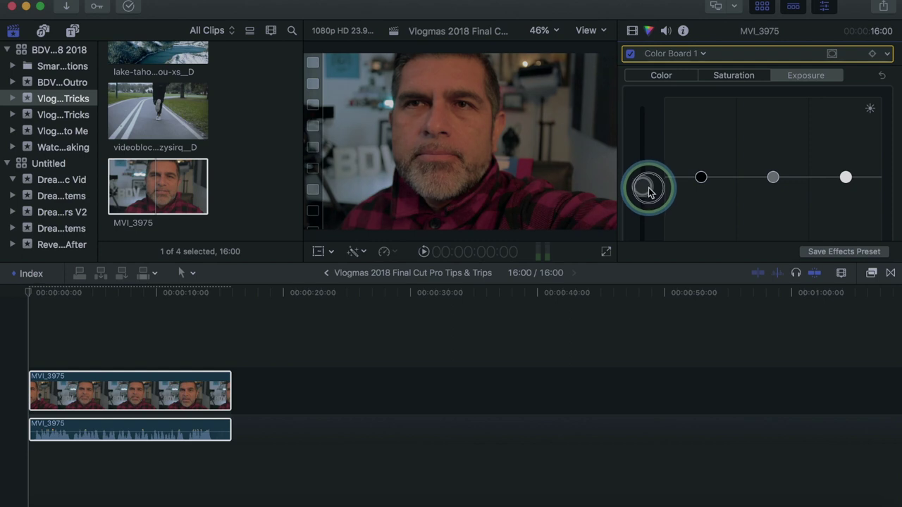
mouse_move(649, 189)
left_mouse_down()
mouse_move(650, 203)
mouse_move(650, 183)
mouse_move(648, 192)
left_mouse_up()
scroll(691, 192, "down", 5)
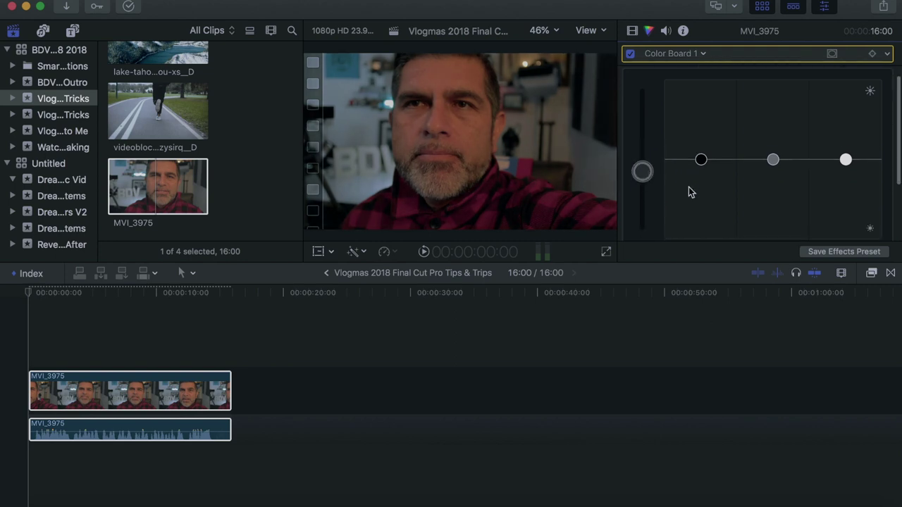
scroll(688, 186, "down", 2)
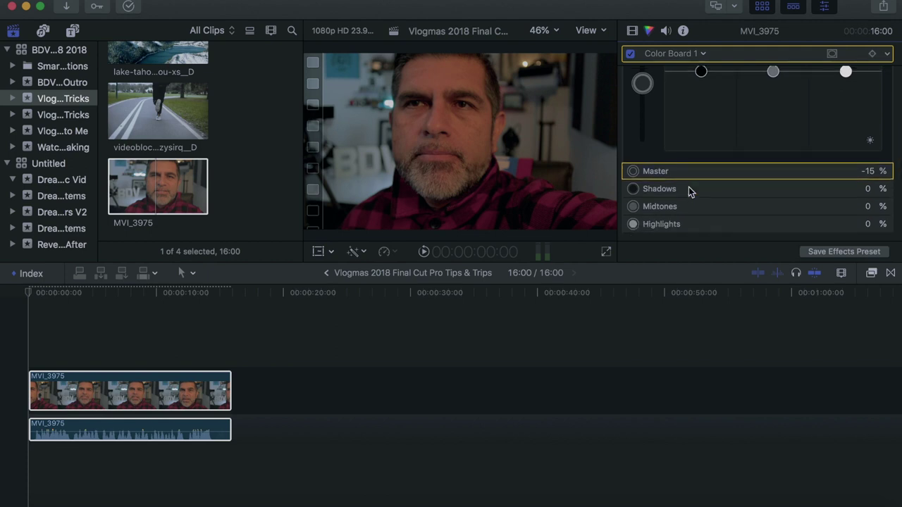
scroll(688, 186, "up", 7)
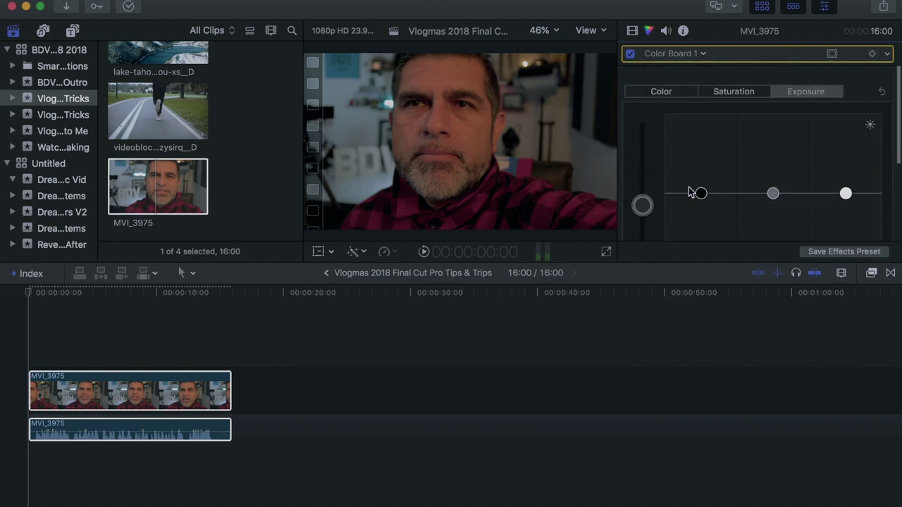
- Raise the Color Board Master saturation slightly above neutral and narrow the viewer pane a little
left_click(739, 78)
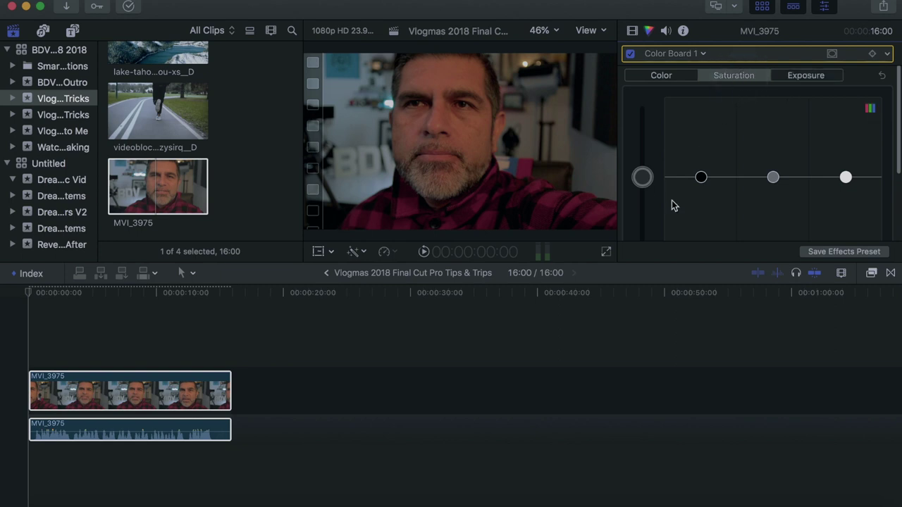
scroll(646, 178, "down", 7)
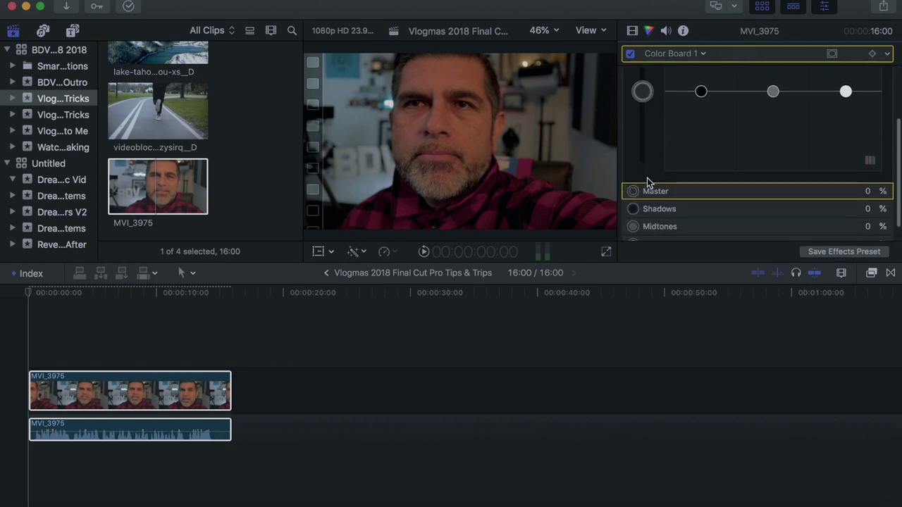
scroll(646, 199, "up", 6)
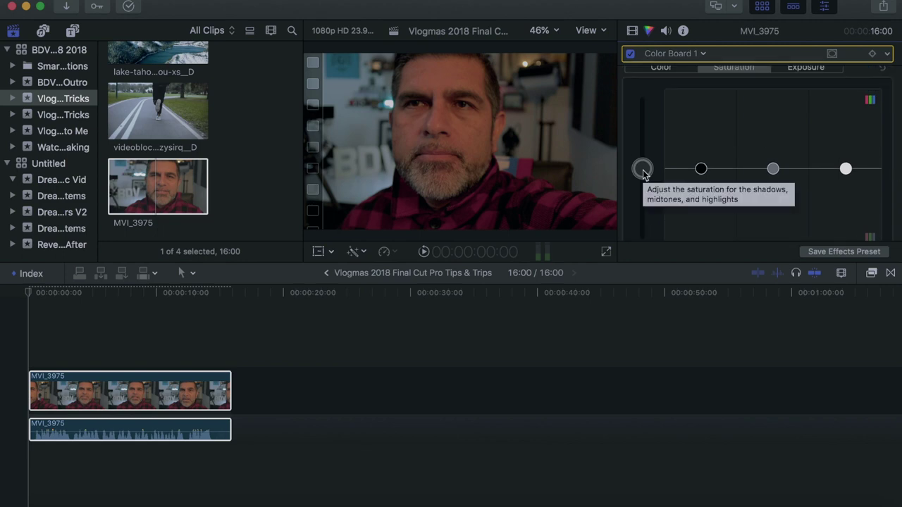
mouse_move(642, 170)
left_mouse_down()
mouse_move(639, 120)
mouse_move(664, 282)
mouse_move(641, 153)
mouse_move(642, 164)
left_mouse_up()
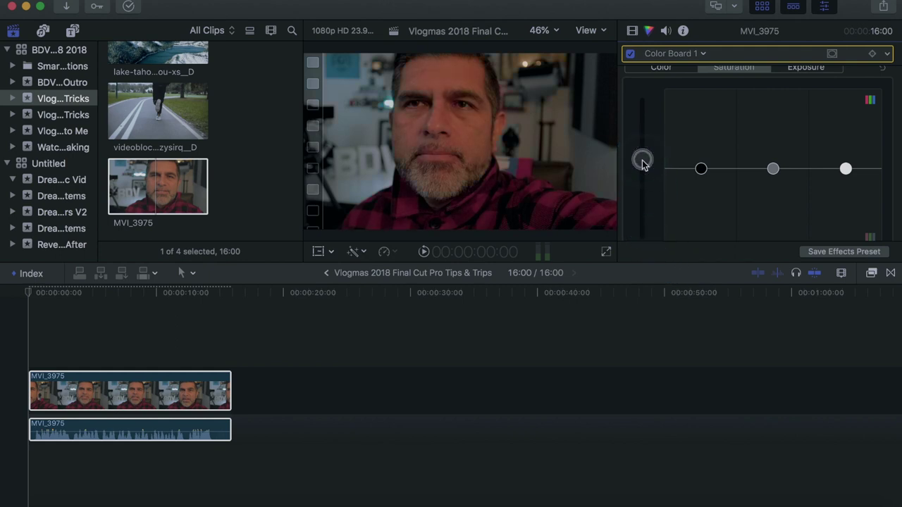
left_click_drag(618, 49, 616, 49)
- Compare the clip with Color Board 1 off and on, leave it enabled, and show the Color tint controls
left_click(627, 54)
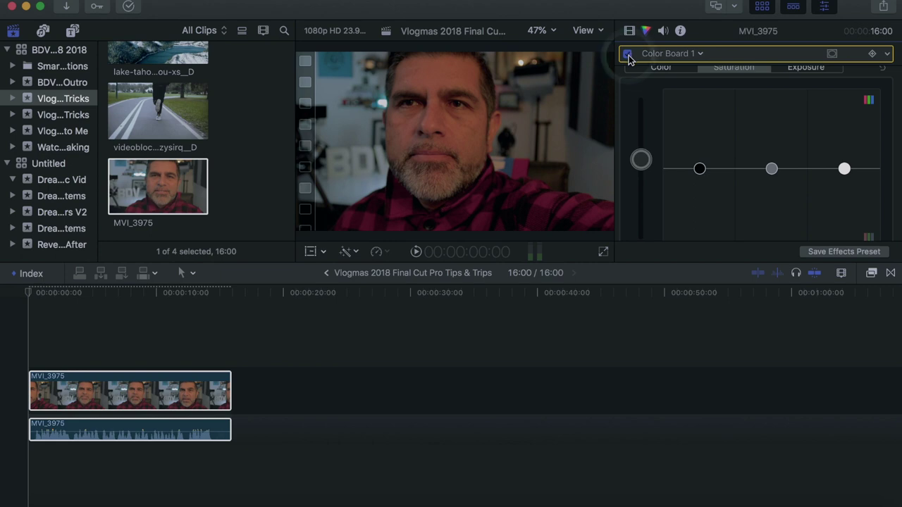
left_click(627, 54)
left_click(627, 55)
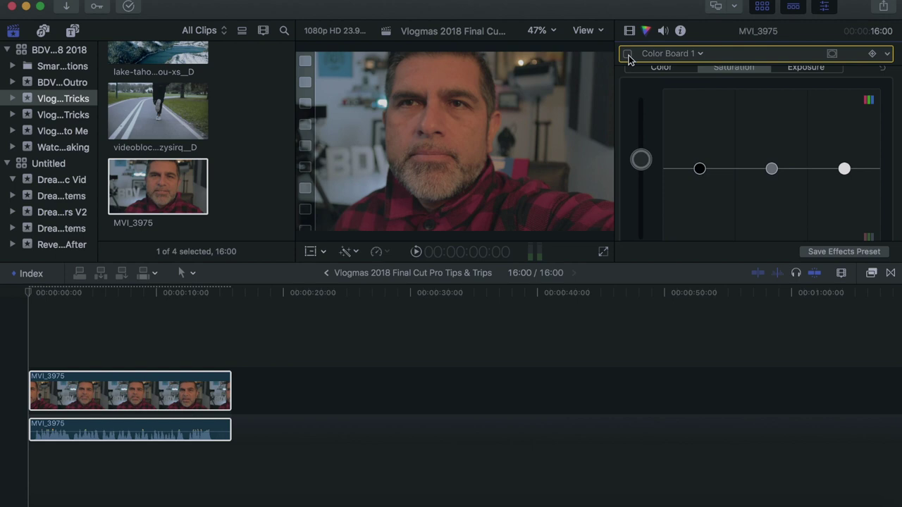
left_click(627, 55)
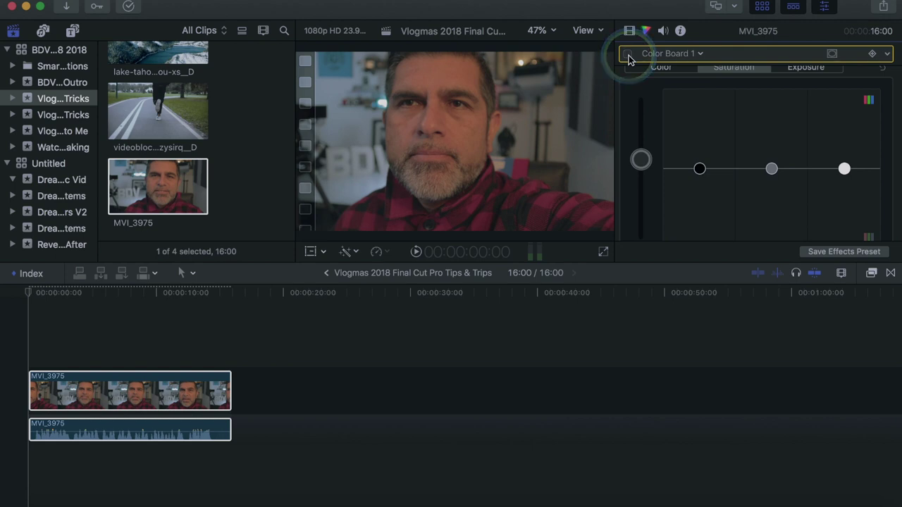
left_click(662, 76)
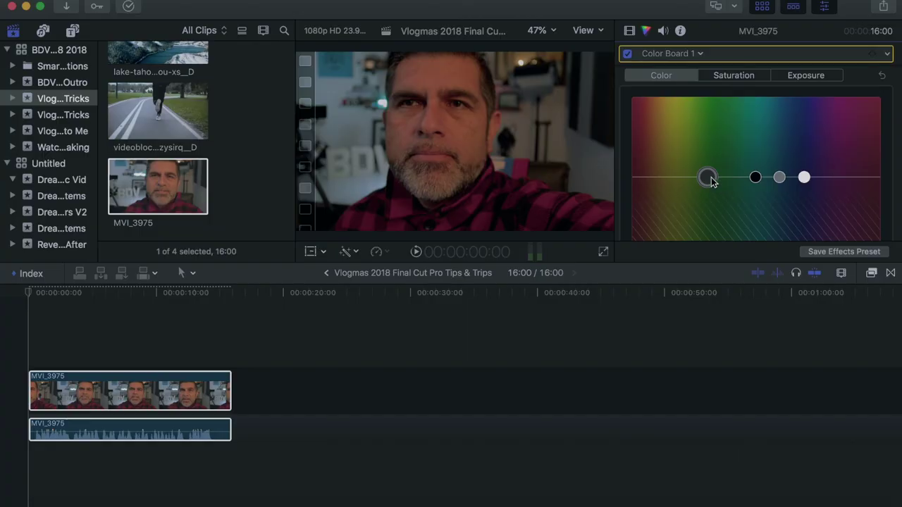
- Tint the Shadows toward teal, then ease them back to a slight cool tint around 182°
scroll(711, 177, "down", 5)
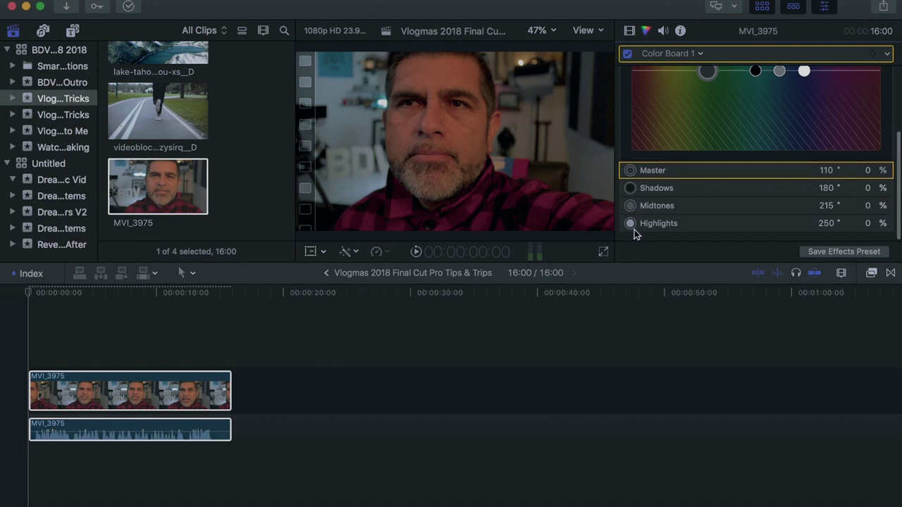
scroll(634, 234, "up", 1)
scroll(633, 234, "up", 1)
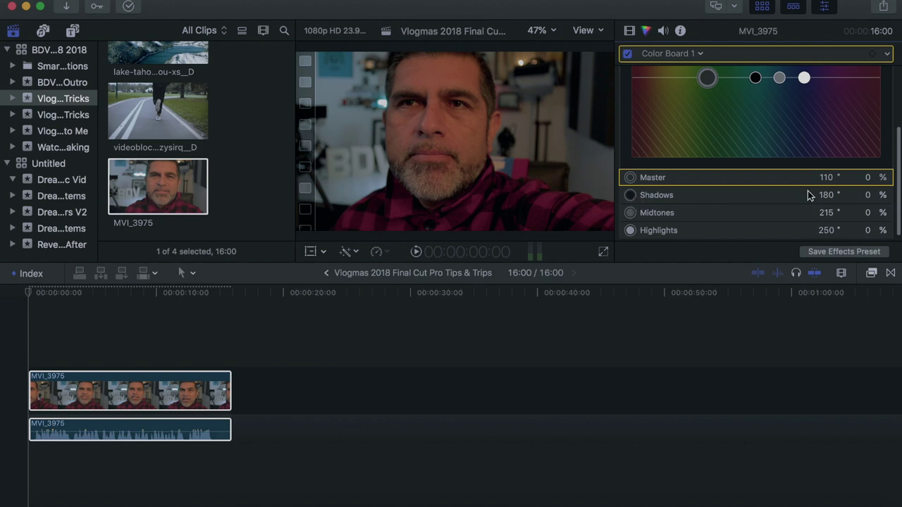
scroll(784, 189, "up", 5)
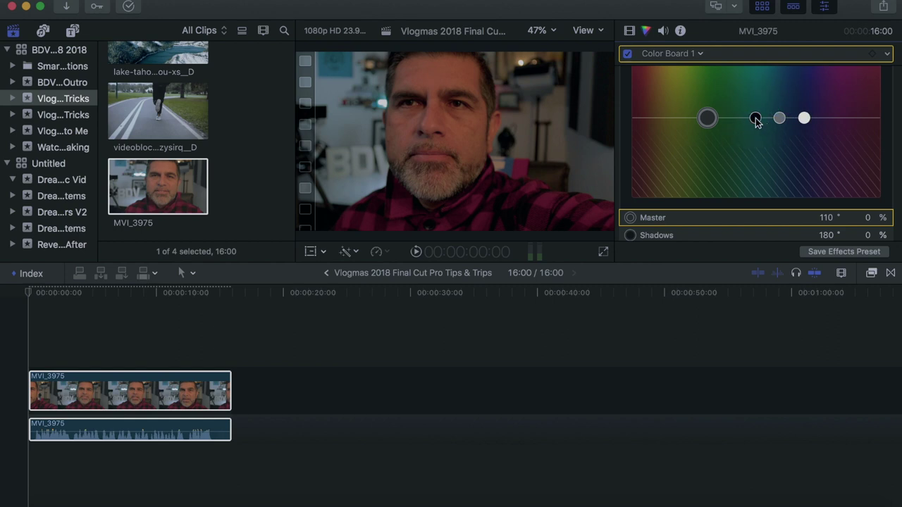
left_click_drag(755, 118, 753, 88)
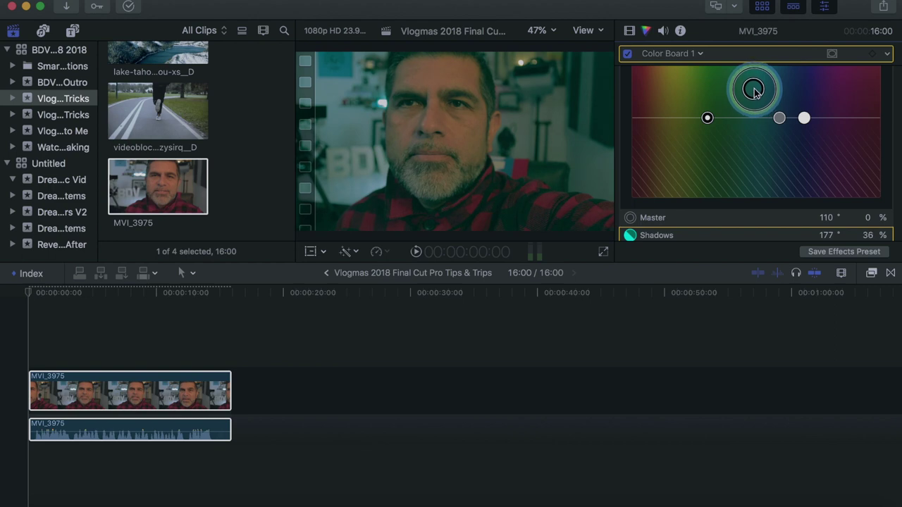
left_click_drag(754, 92, 761, 119)
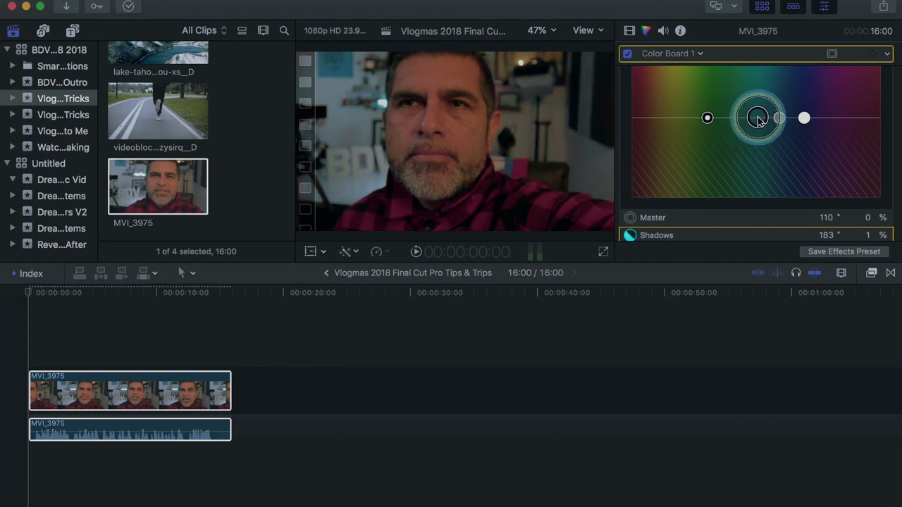